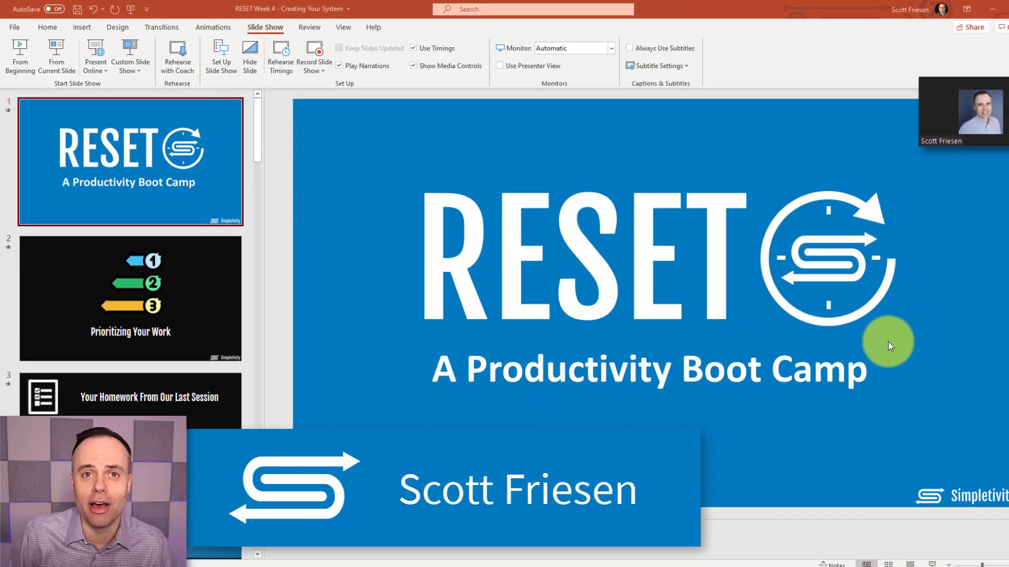
# Open the full Zoom meeting window from the floating tile and move it left and down.
pyautogui.moveTo(1008, 102)
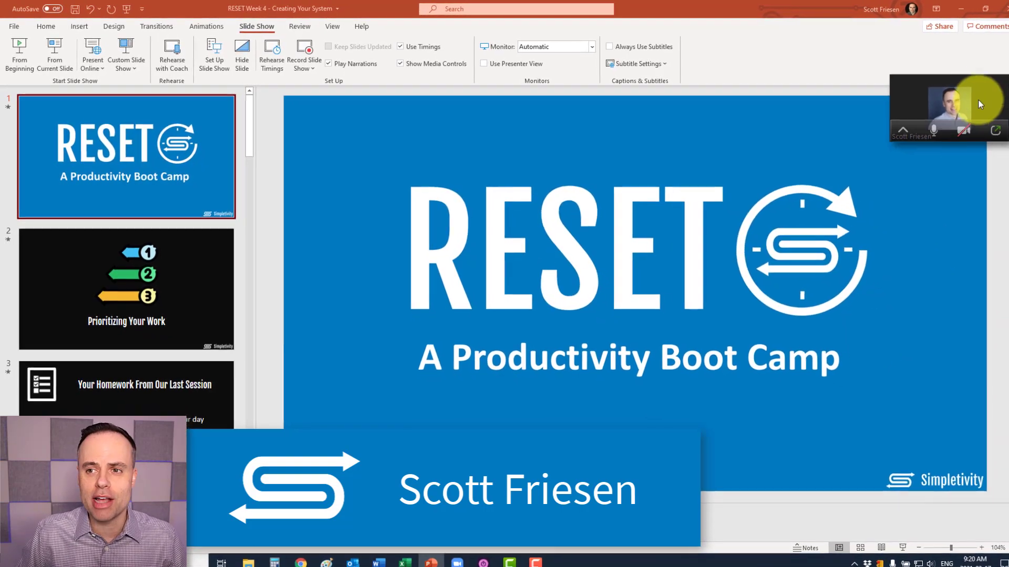
pyautogui.click(993, 130)
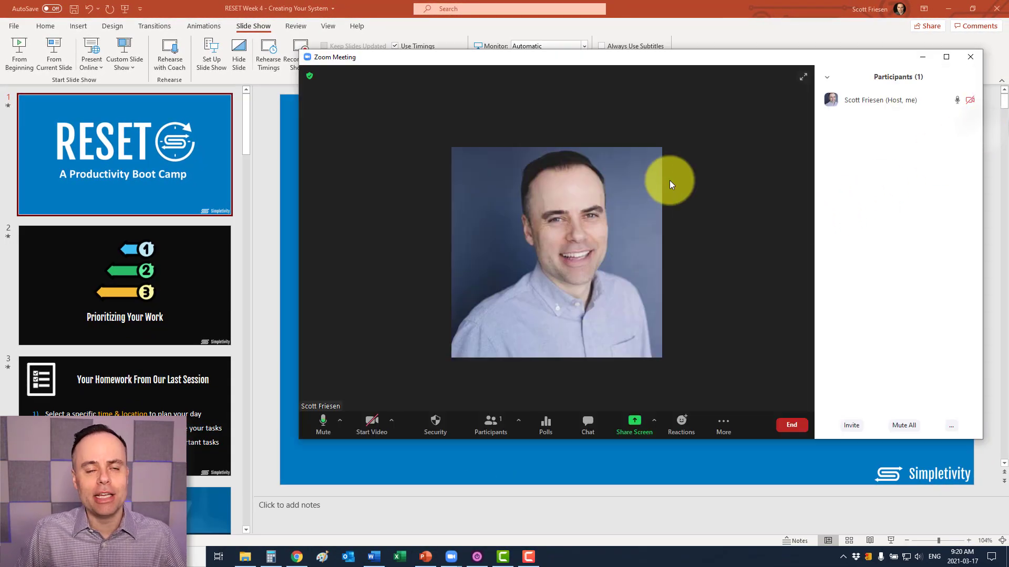
pyautogui.moveTo(649, 60); pyautogui.dragTo(585, 82)
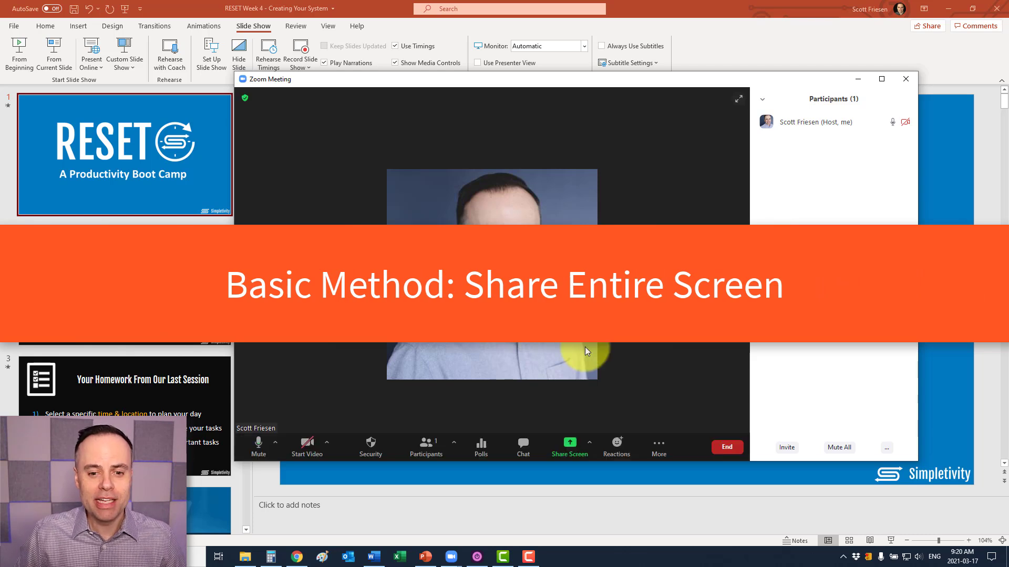
# Share the entire screen through Share Screen > Basic > Screen.
pyautogui.click(566, 446)
pyautogui.click(458, 137)
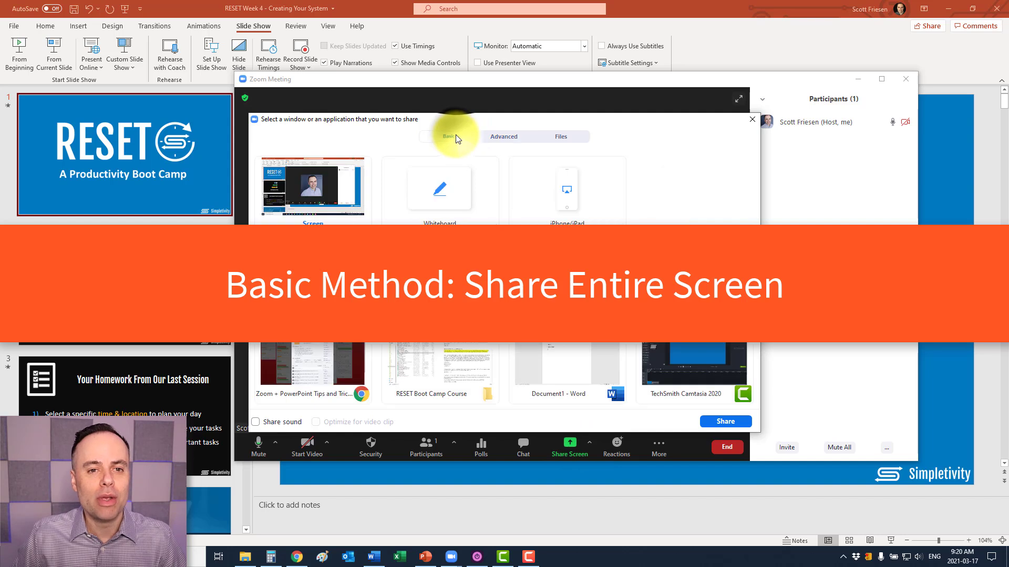
pyautogui.click(319, 188)
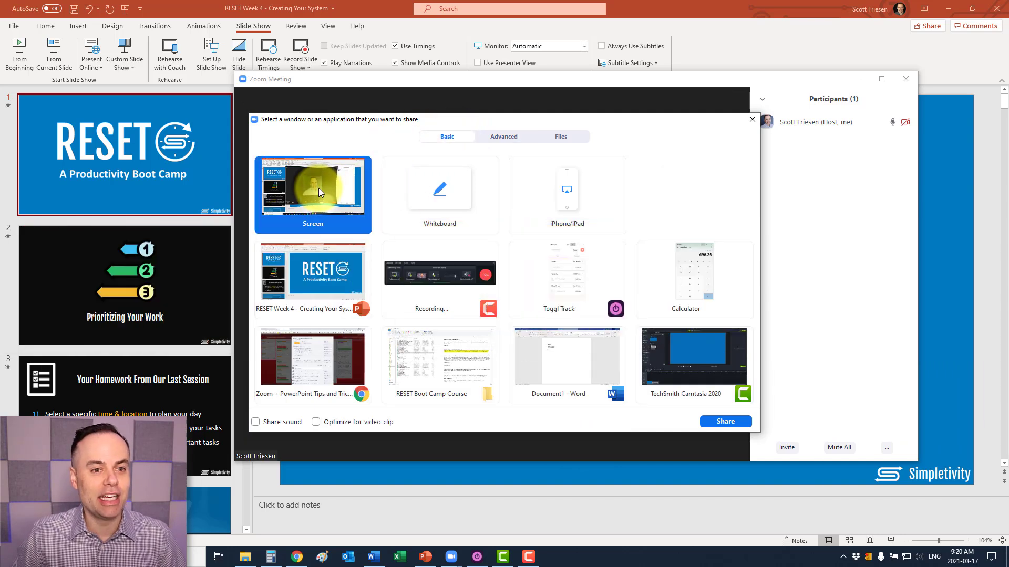
pyautogui.click(721, 422)
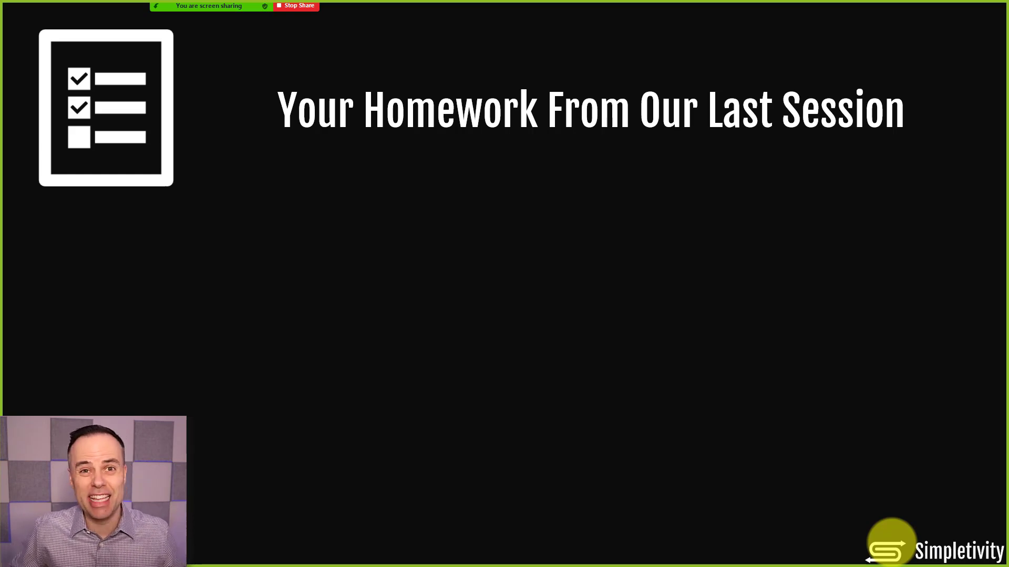
# End the full-screen slideshow to return to the editor on slide 3.
pyautogui.press('Escape')
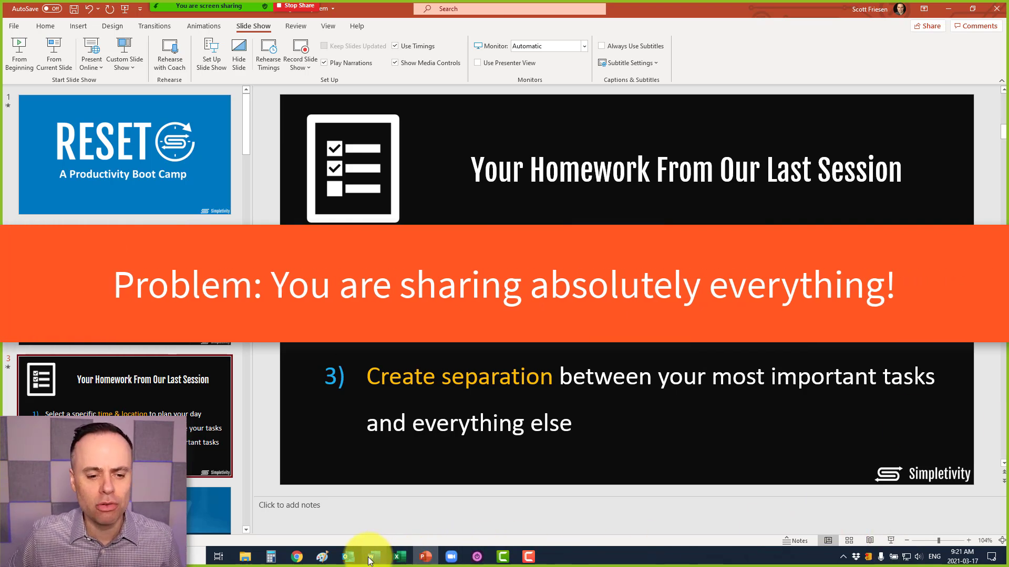
pyautogui.moveTo(370, 559)
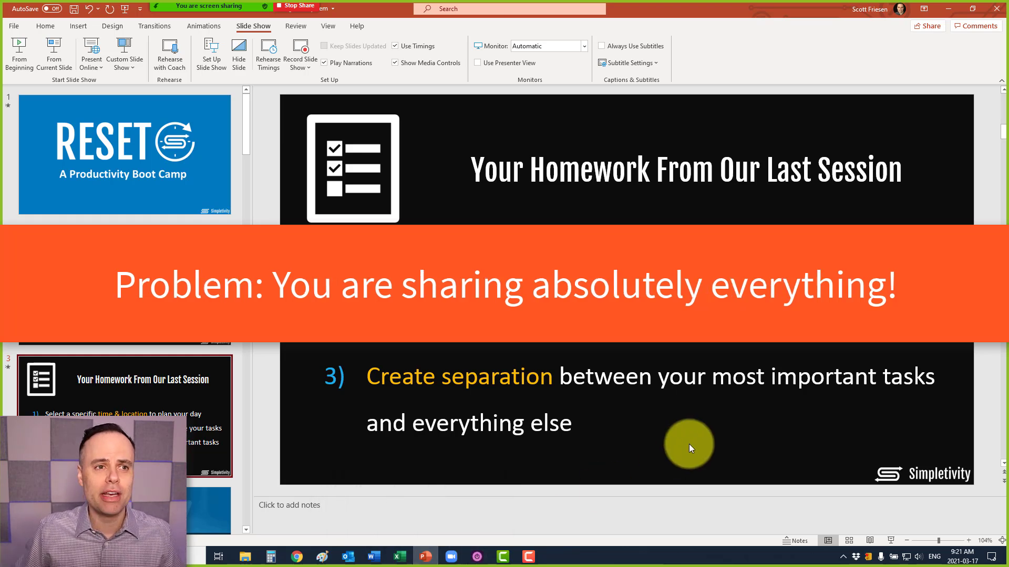
# Replace the full-screen share with a share of only the RESET Week 4 PowerPoint window.
pyautogui.click(289, 30)
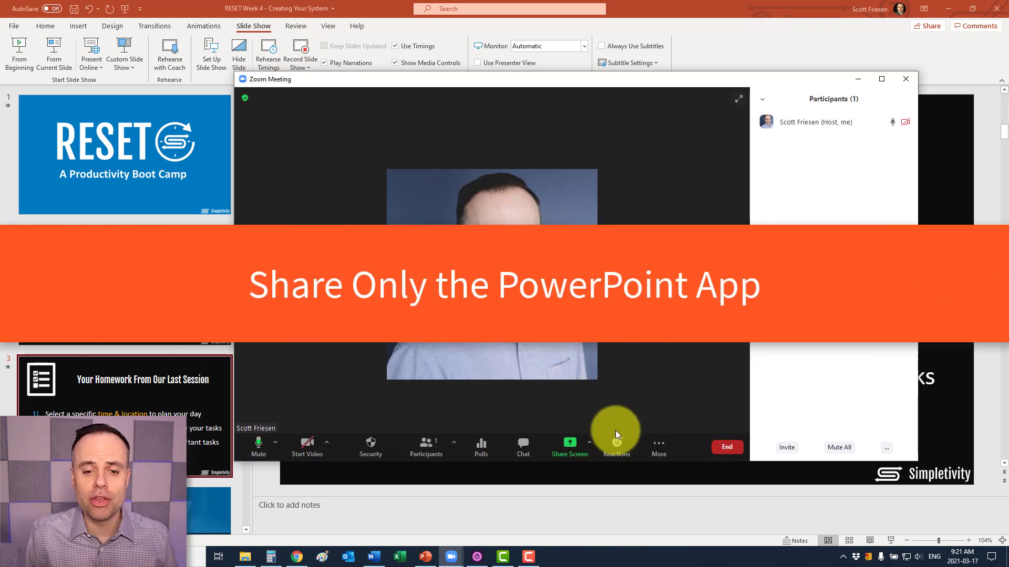
pyautogui.click(574, 444)
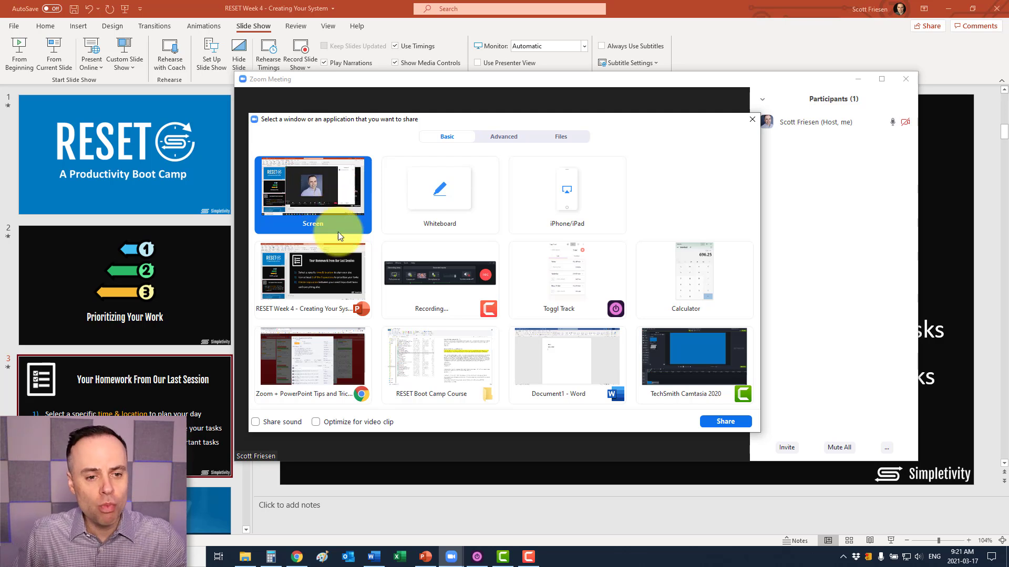
pyautogui.click(326, 282)
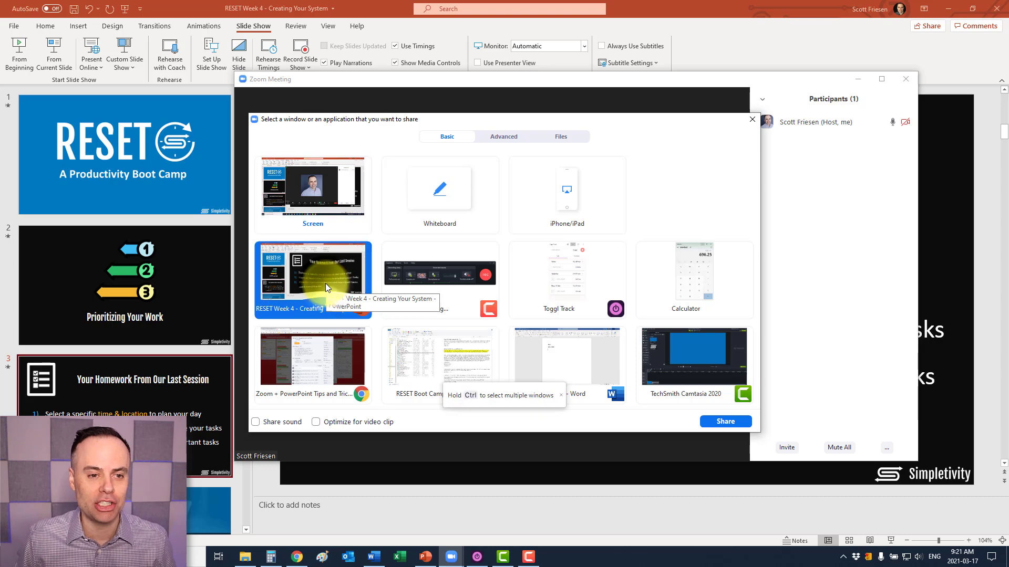
pyautogui.click(740, 424)
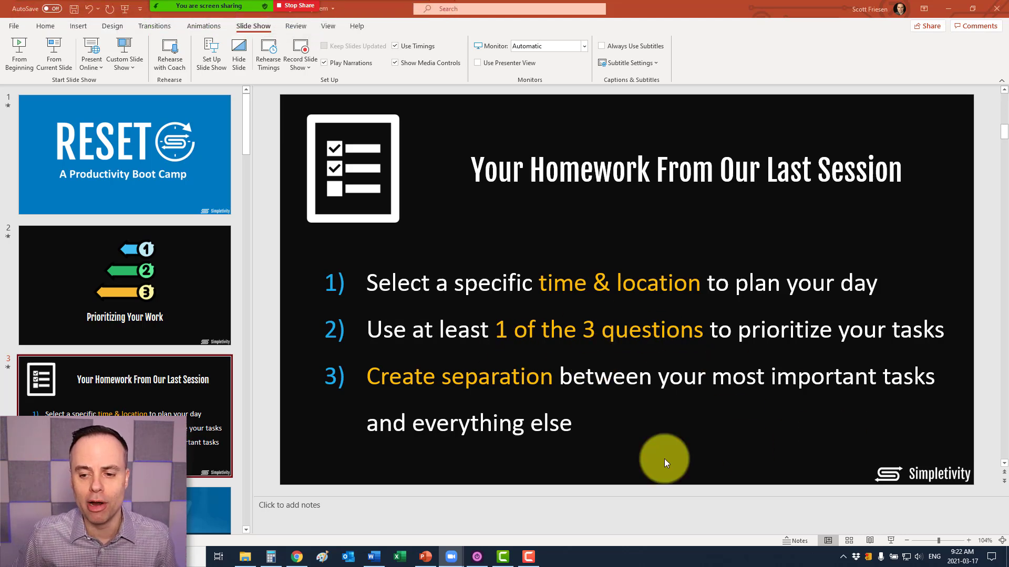
# Show the Trello card in Chrome, then Calculator with 696.25, then bring PowerPoint forward.
pyautogui.click(298, 558)
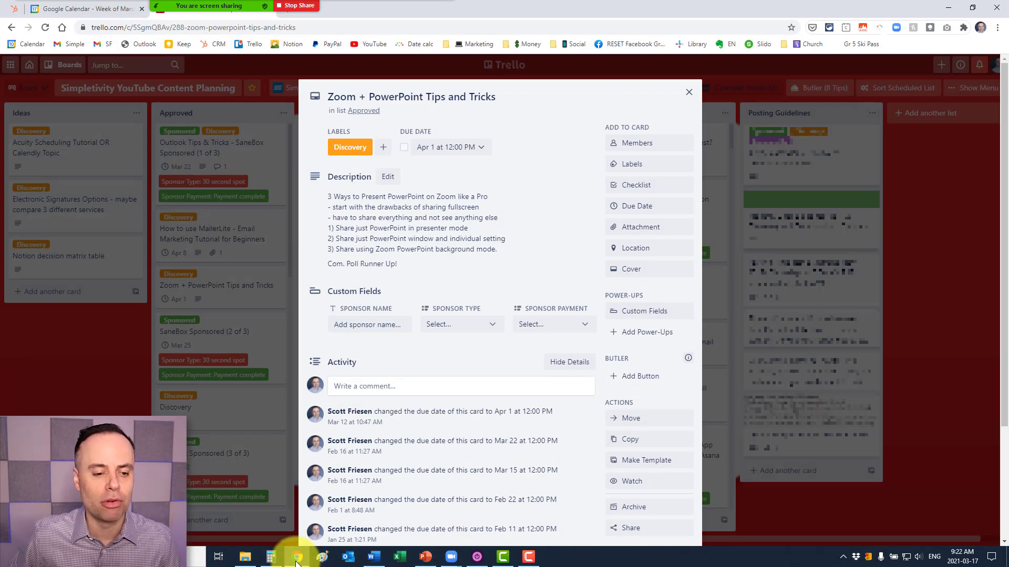
pyautogui.click(271, 558)
pyautogui.click(425, 557)
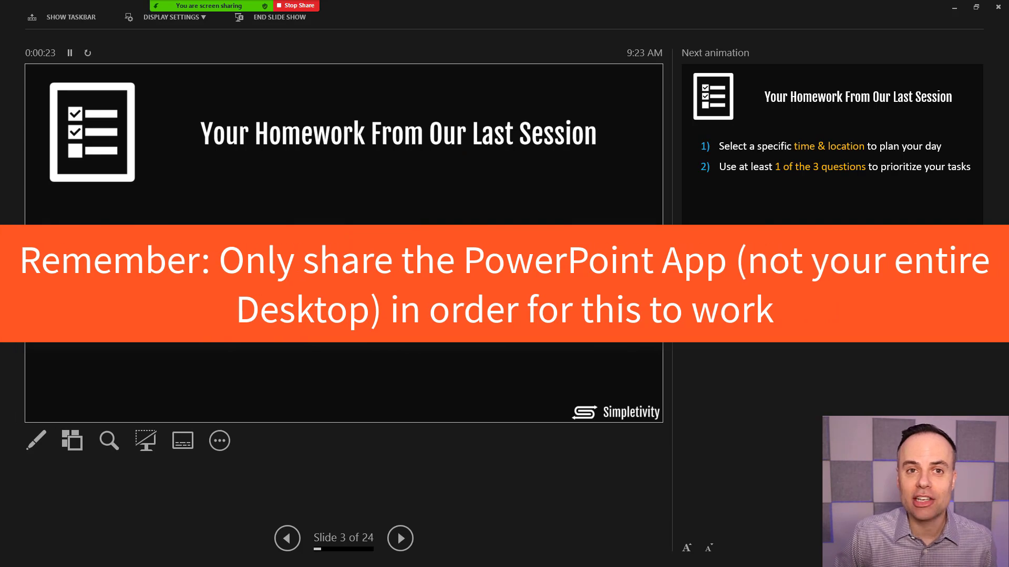
# In Presenter View, reveal the next homework point, then advance through slide 4 to slide 5.
pyautogui.click(336, 288)
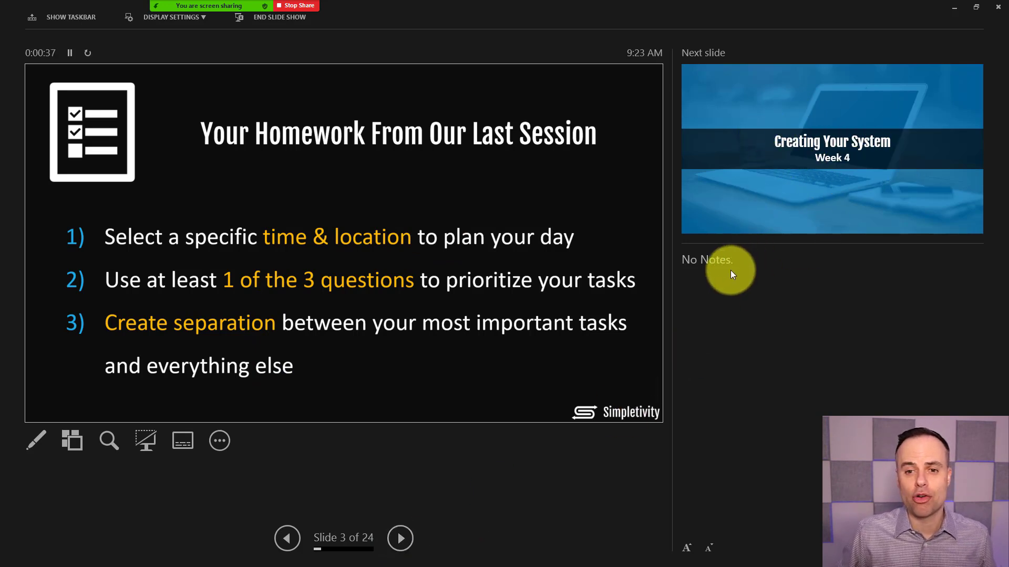
pyautogui.click(538, 342)
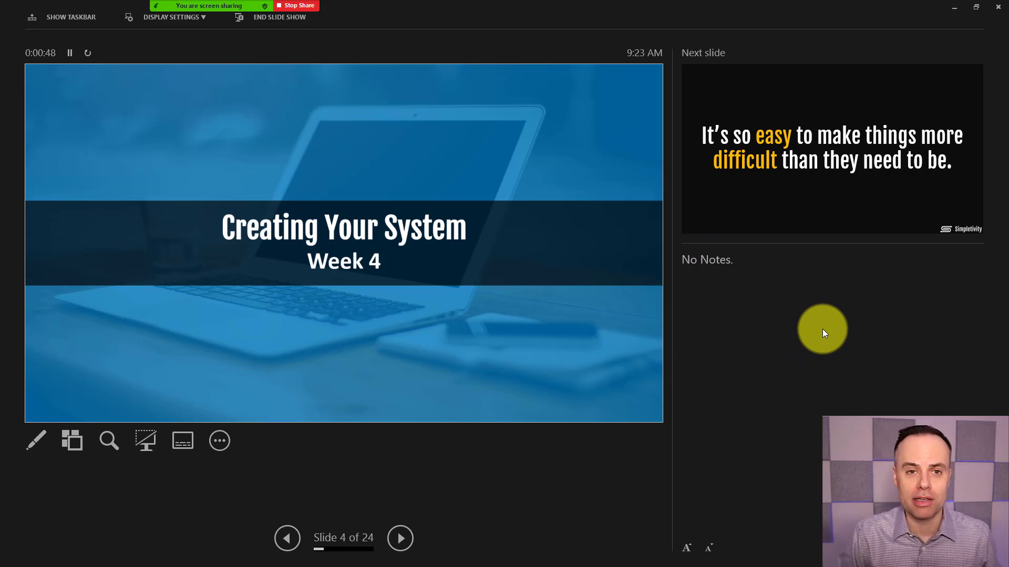
pyautogui.press('Right')
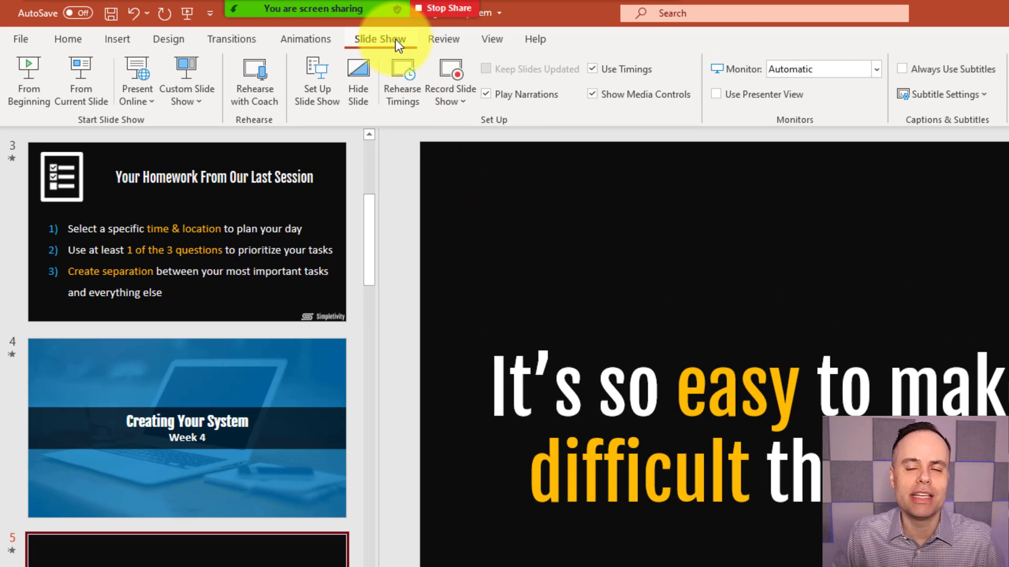
# Set up the slide show as Browsed by an individual (window).
pyautogui.click(325, 96)
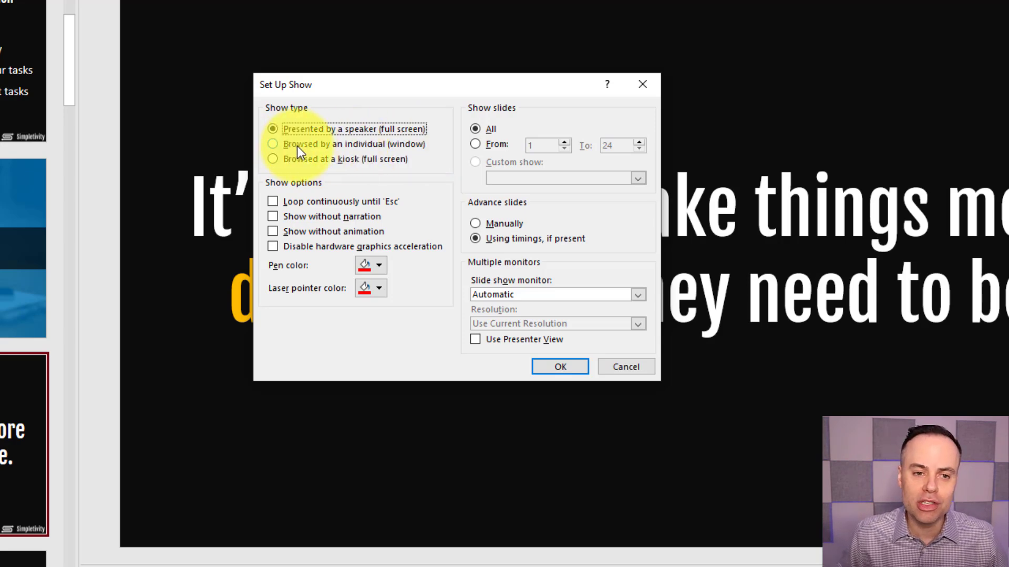
pyautogui.click(274, 144)
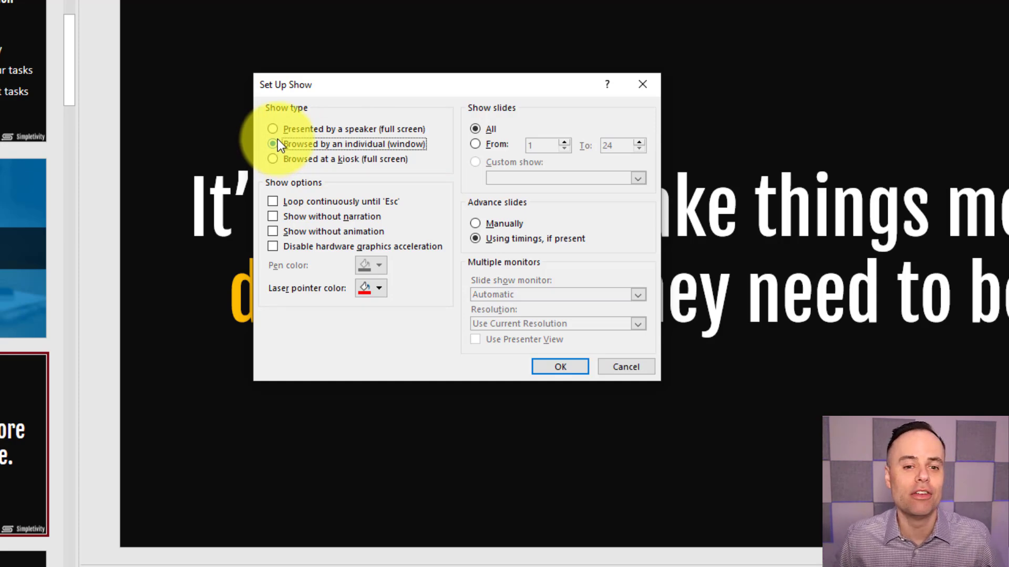
pyautogui.click(556, 368)
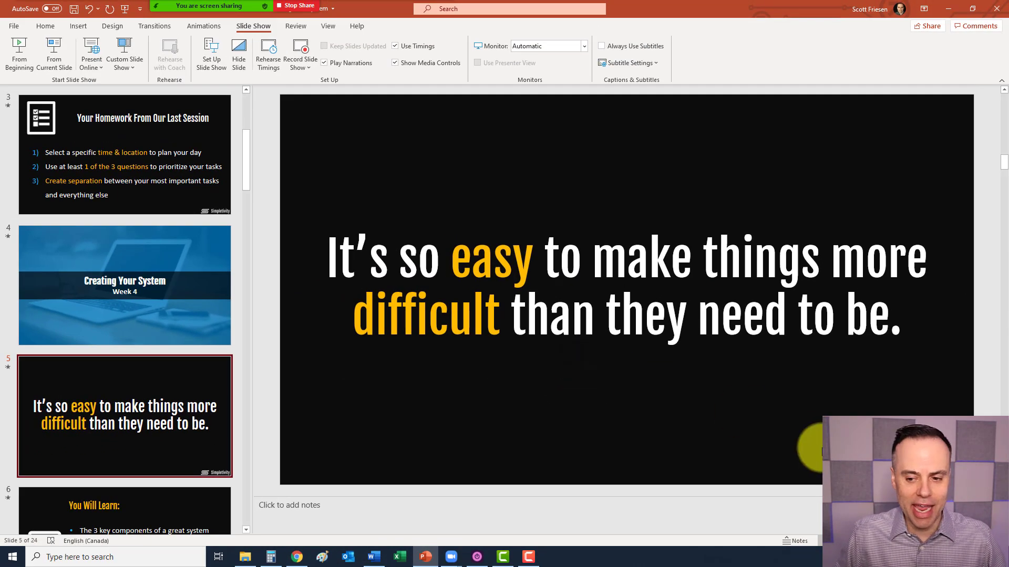
# Start the slideshow from slide 5 and shrink it into a small window on the left.
pyautogui.hotkey('shift', 'F5')
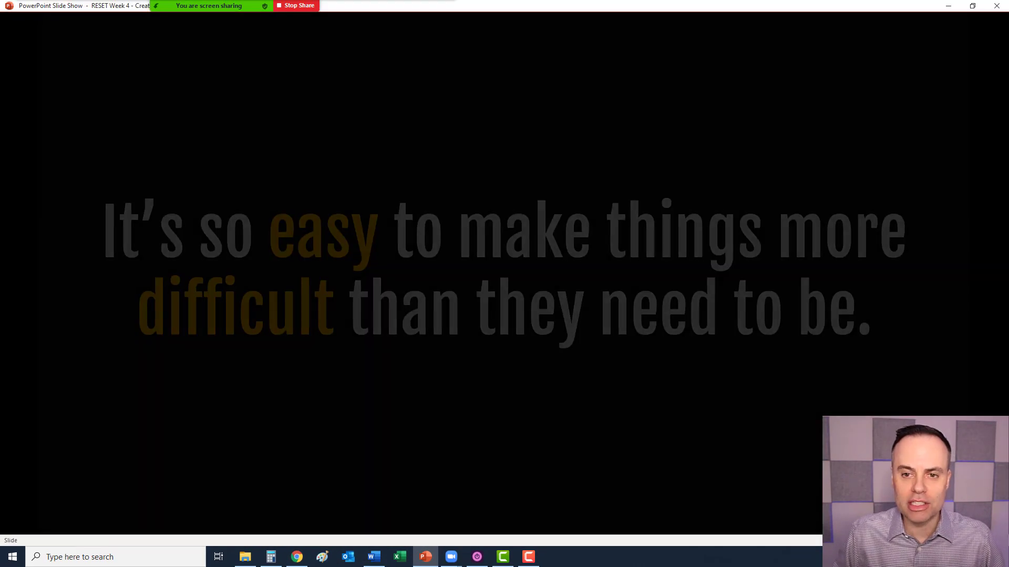
pyautogui.click(972, 7)
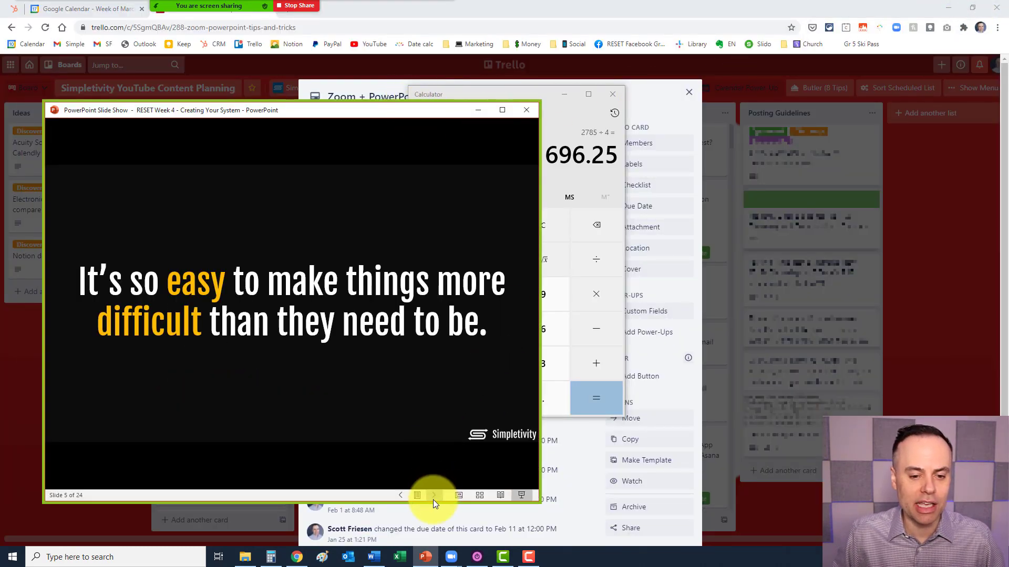
pyautogui.moveTo(433, 501); pyautogui.dragTo(418, 372)
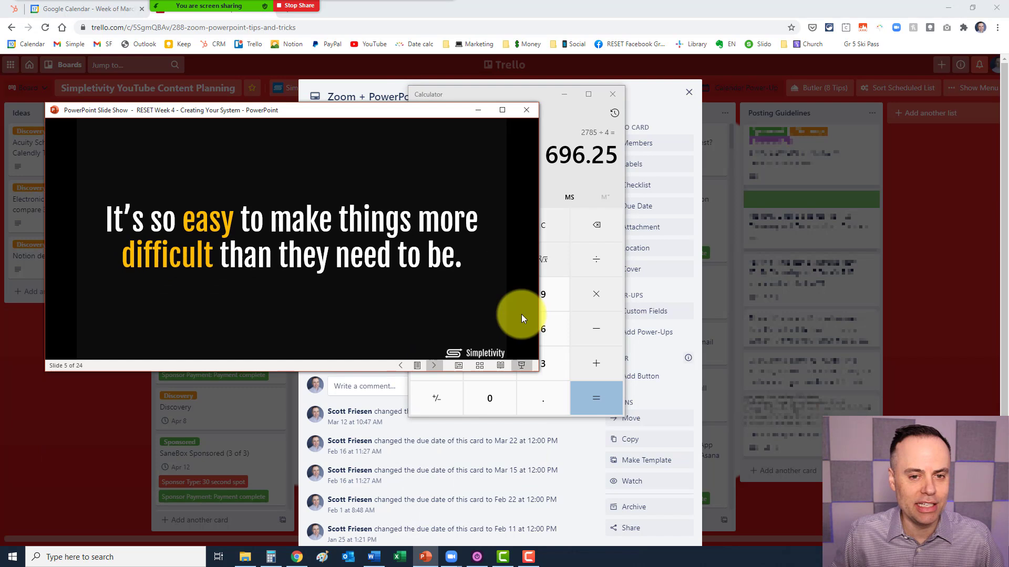
pyautogui.moveTo(537, 288); pyautogui.dragTo(484, 292)
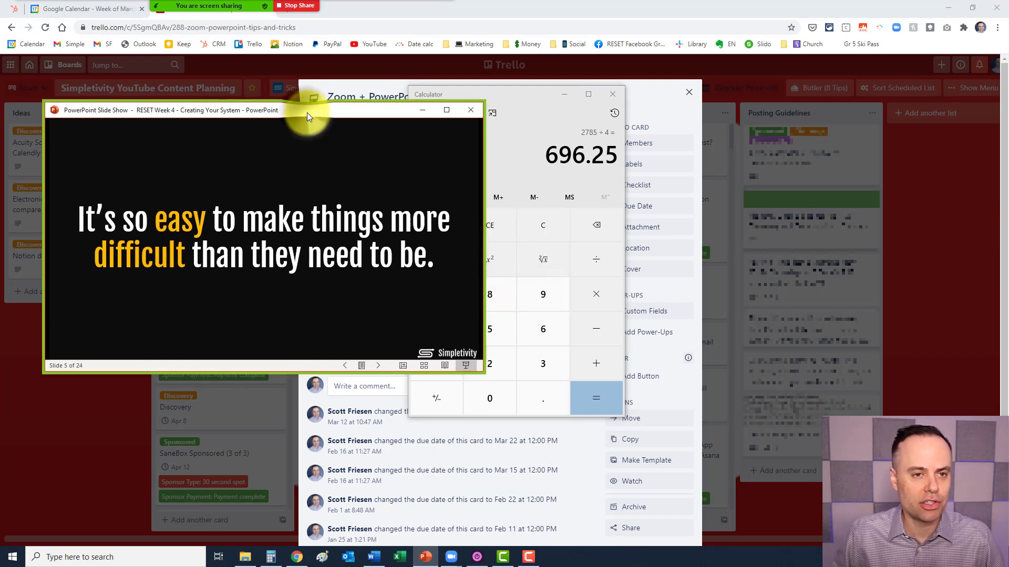
pyautogui.moveTo(307, 113); pyautogui.dragTo(304, 128)
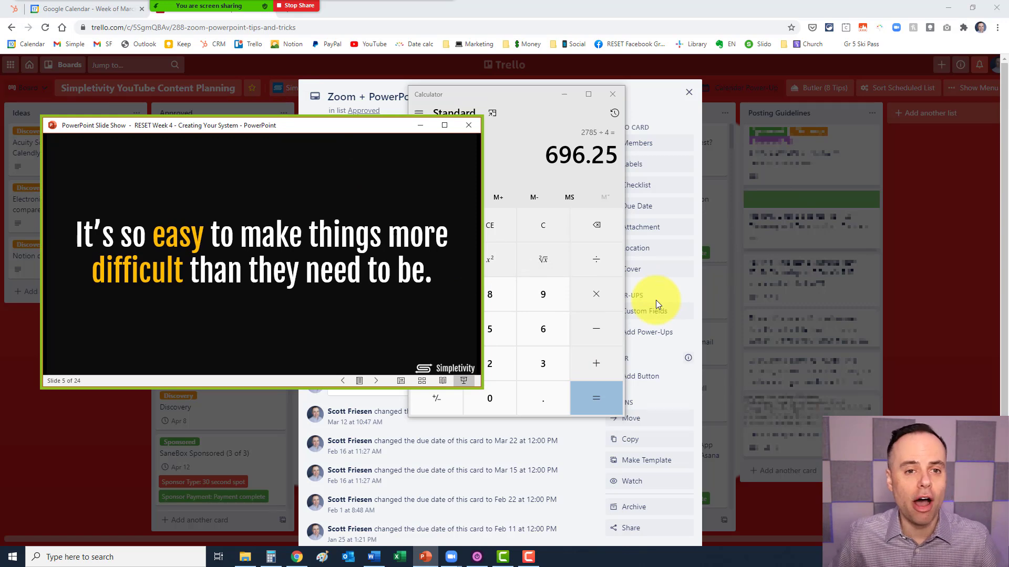
# Restore the Word document window and narrow it so the slideshow shows beside it.
pyautogui.click(373, 557)
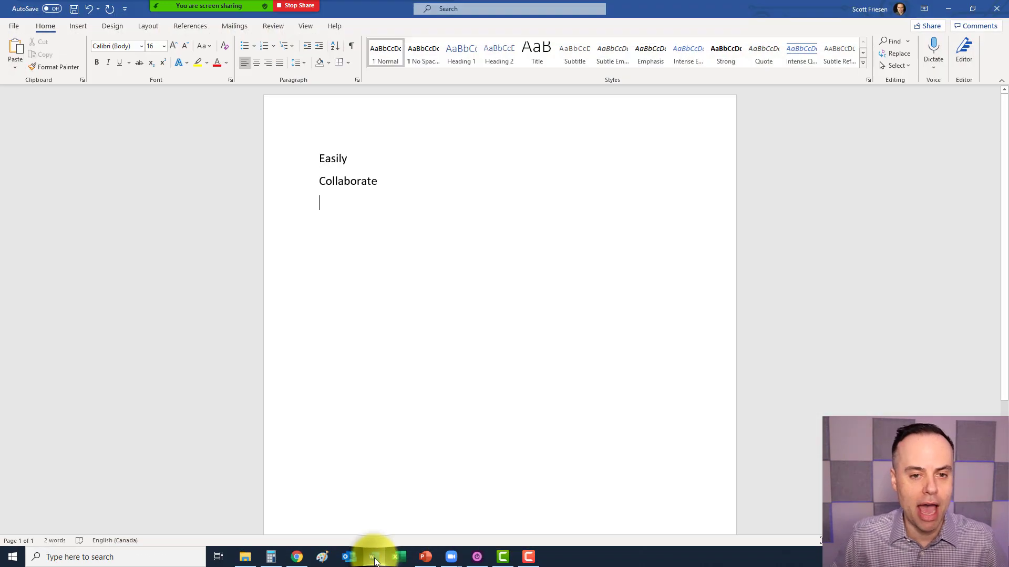
pyautogui.click(980, 10)
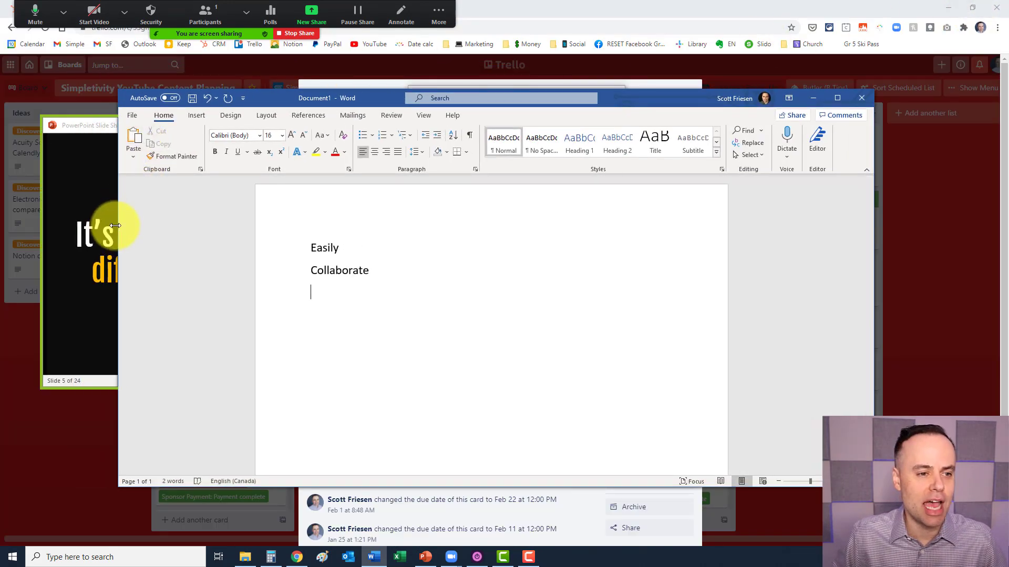
pyautogui.moveTo(115, 225); pyautogui.dragTo(503, 213)
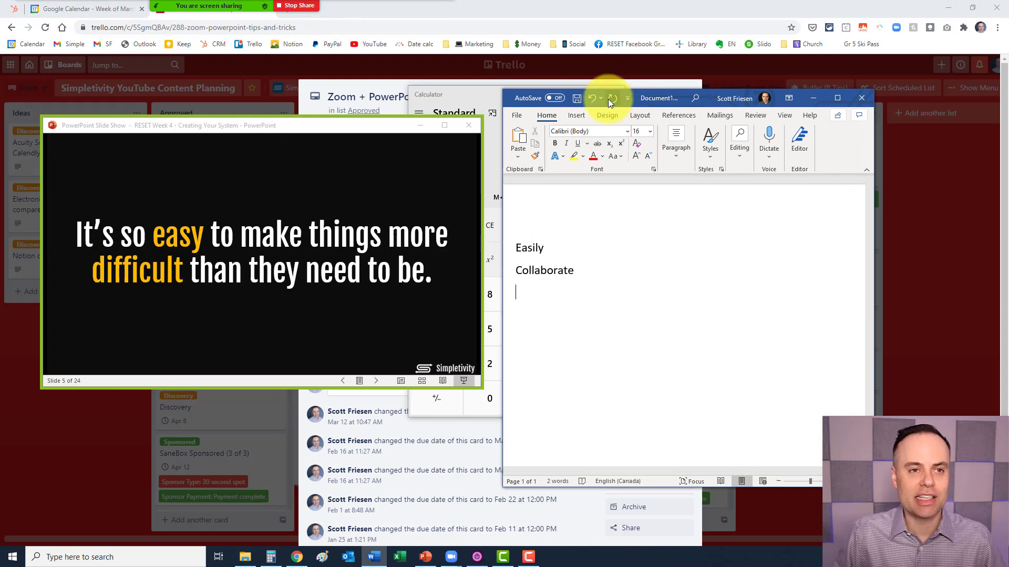
# Open the meeting chat from More and drag its window to the lower right.
pyautogui.click(439, 11)
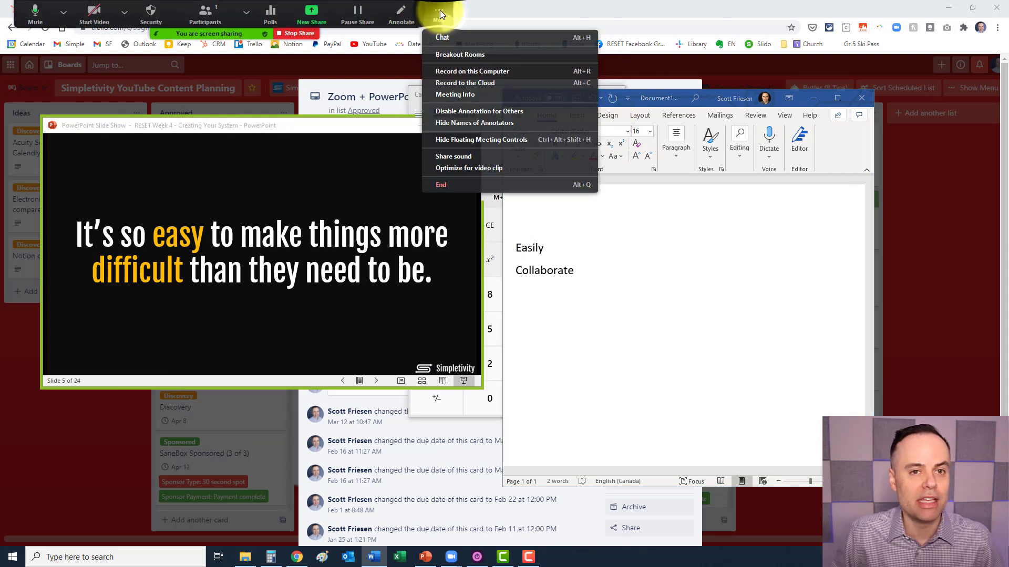
pyautogui.click(444, 37)
pyautogui.moveTo(490, 191); pyautogui.dragTo(877, 280)
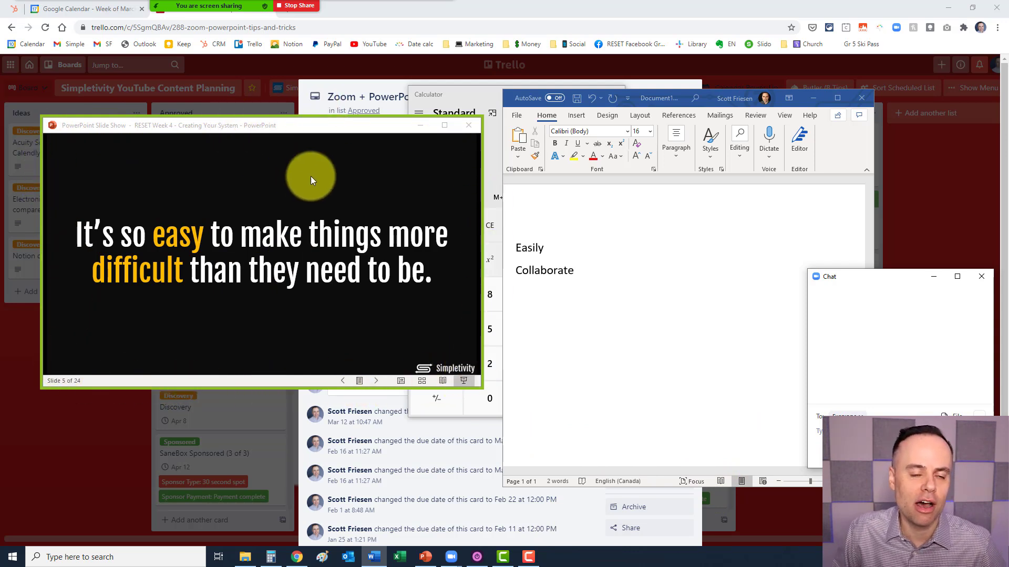
# Activate the slideshow window, go to slide 6 and reveal its three 'You Will Learn' bullets.
pyautogui.click(288, 124)
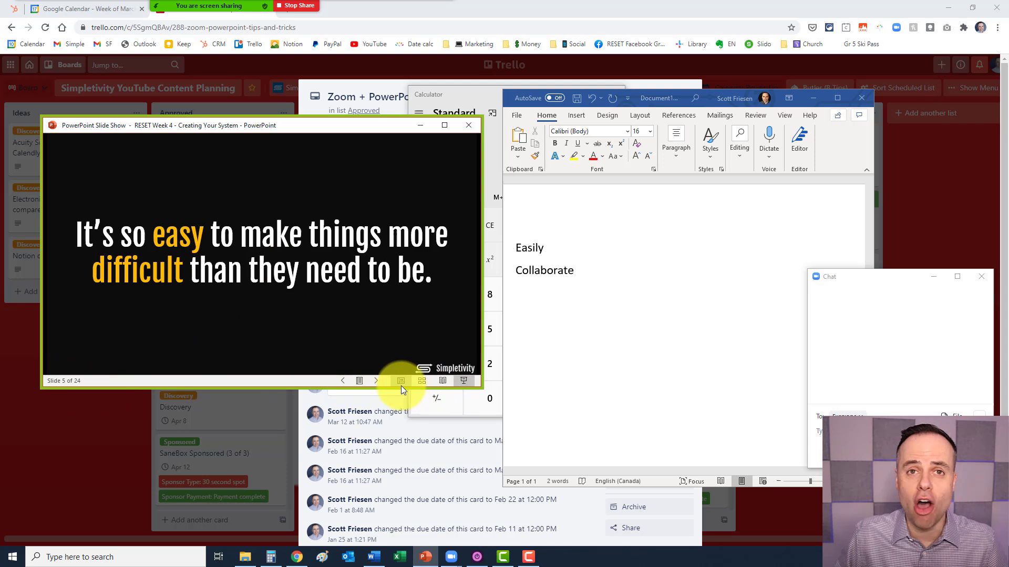
pyautogui.click(378, 382)
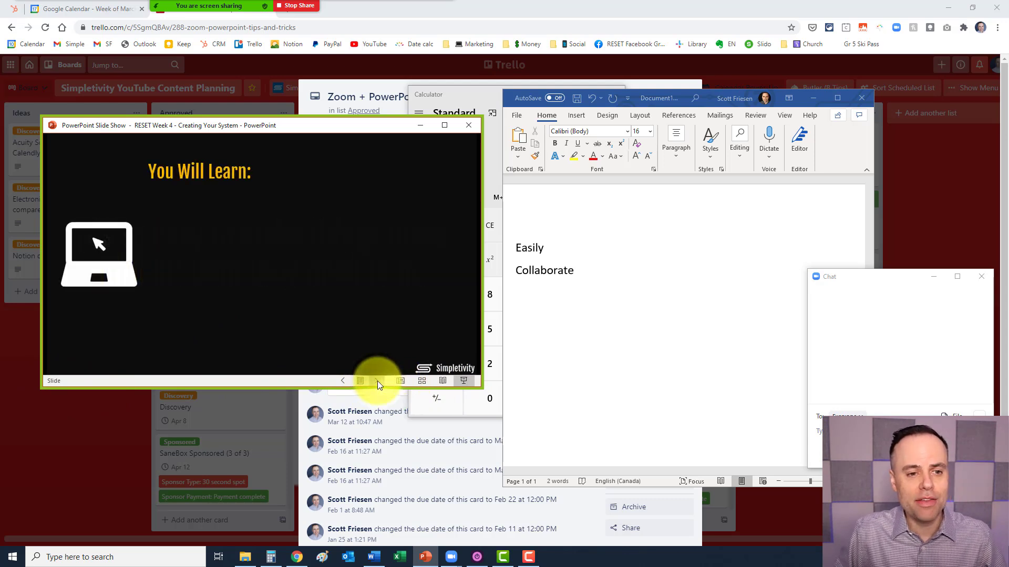
pyautogui.click(377, 380)
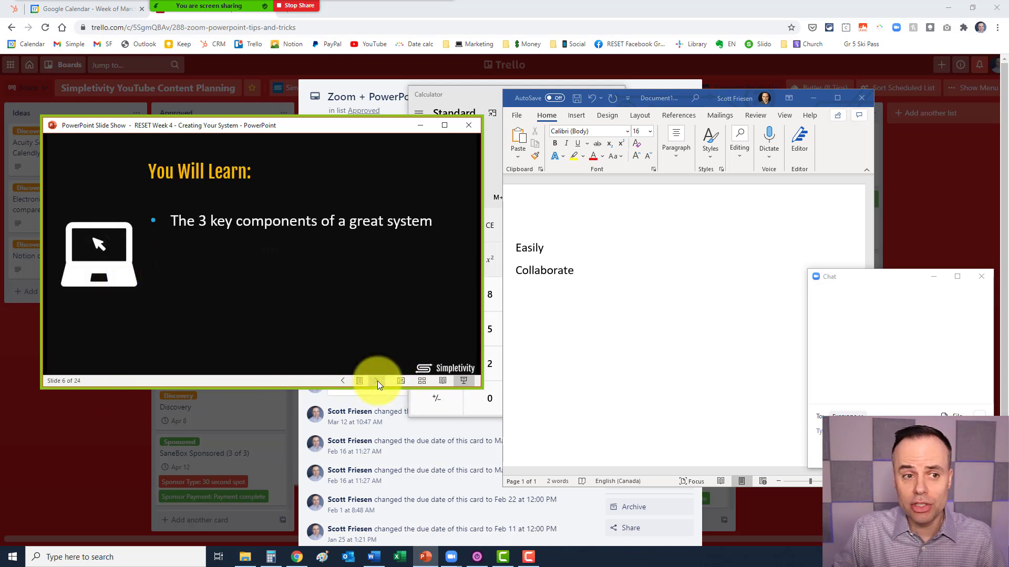
pyautogui.click(377, 381)
pyautogui.click(377, 380)
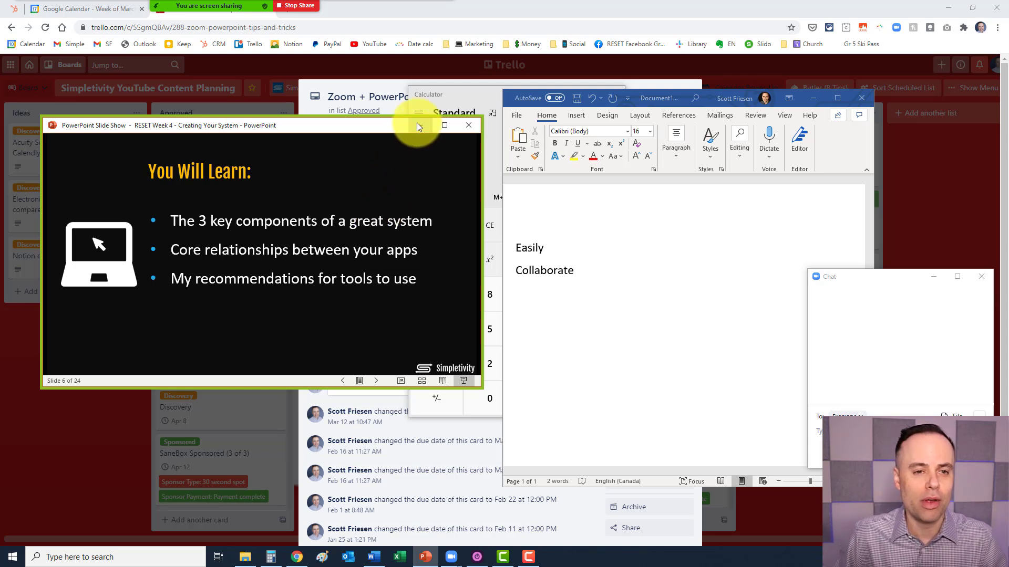
# End the screen share and maximize the Zoom meeting window to show the host's camera.
pyautogui.click(297, 6)
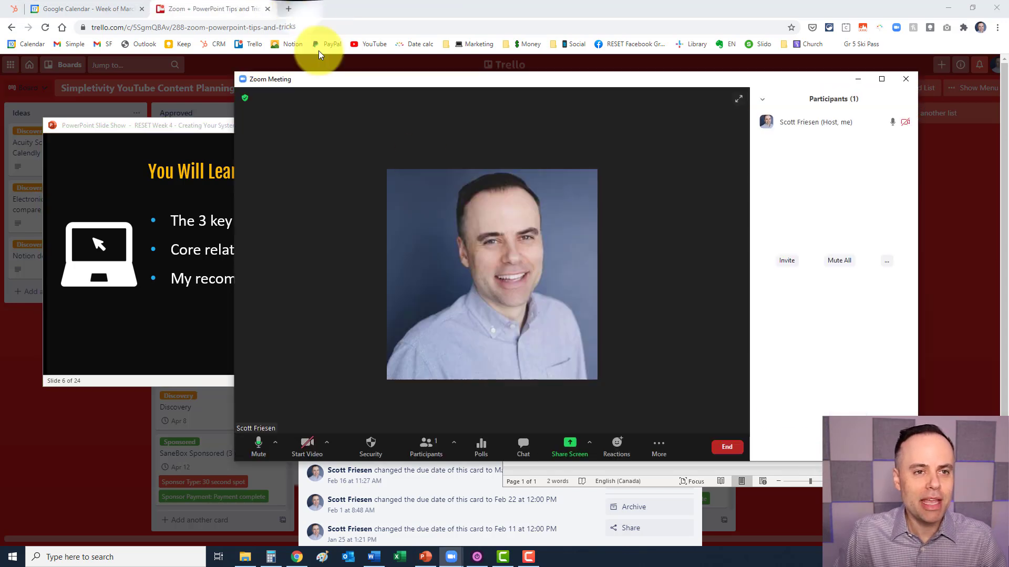
pyautogui.click(881, 79)
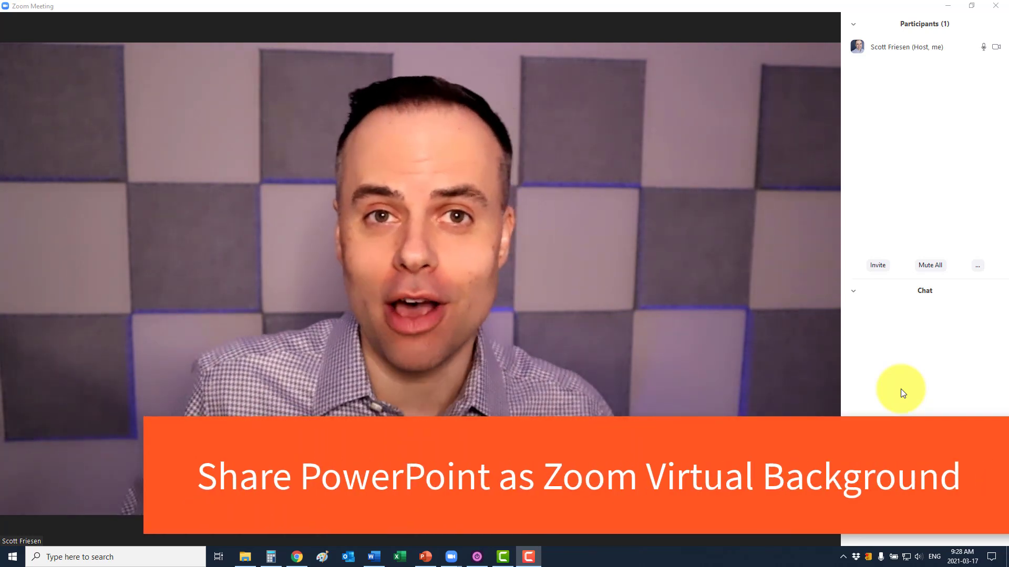
pyautogui.moveTo(794, 342)
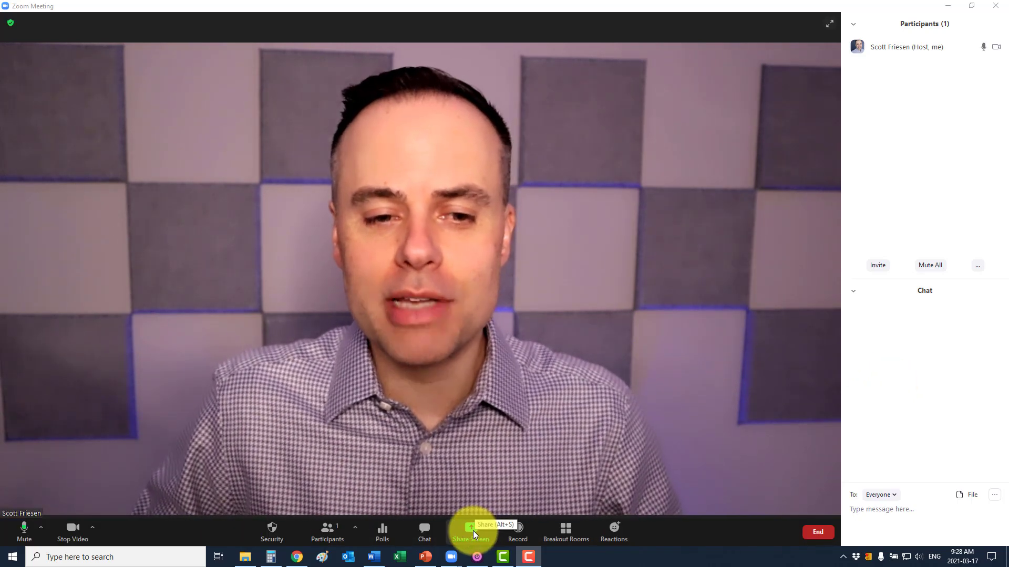
# Start a new Zoom share using the Advanced option PowerPoint as Virtual Background.
pyautogui.click(473, 531)
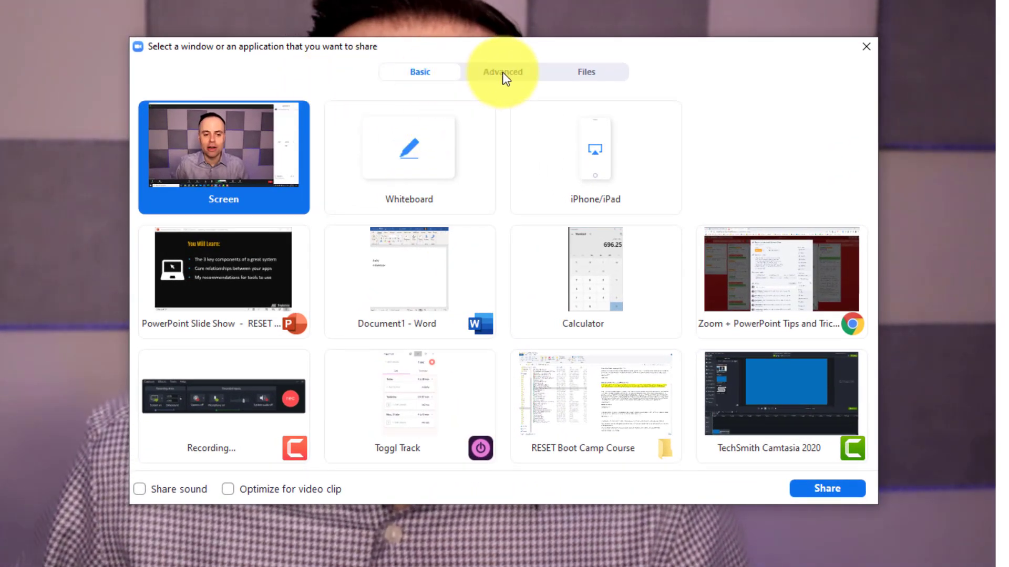
pyautogui.click(503, 73)
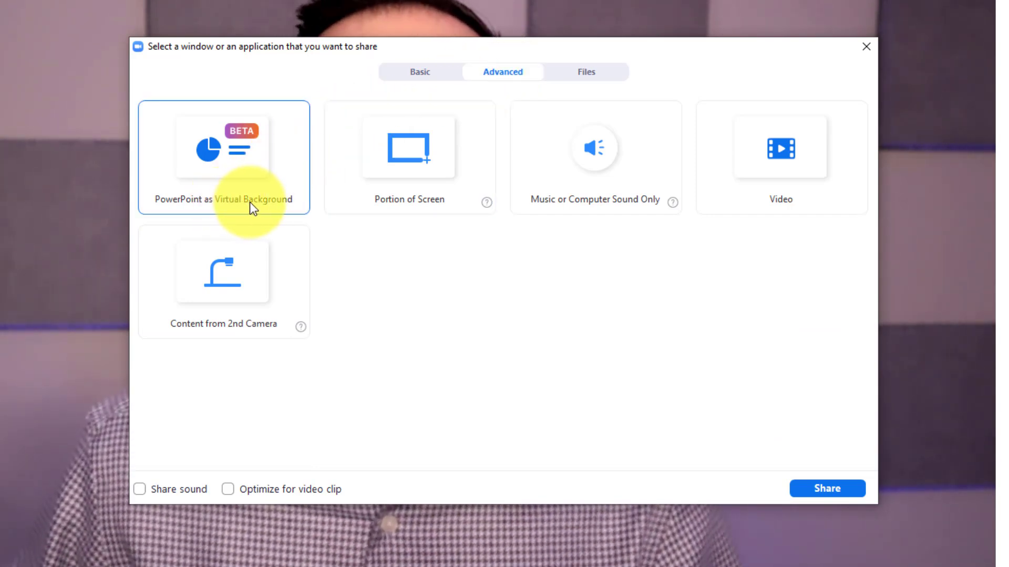
pyautogui.click(243, 167)
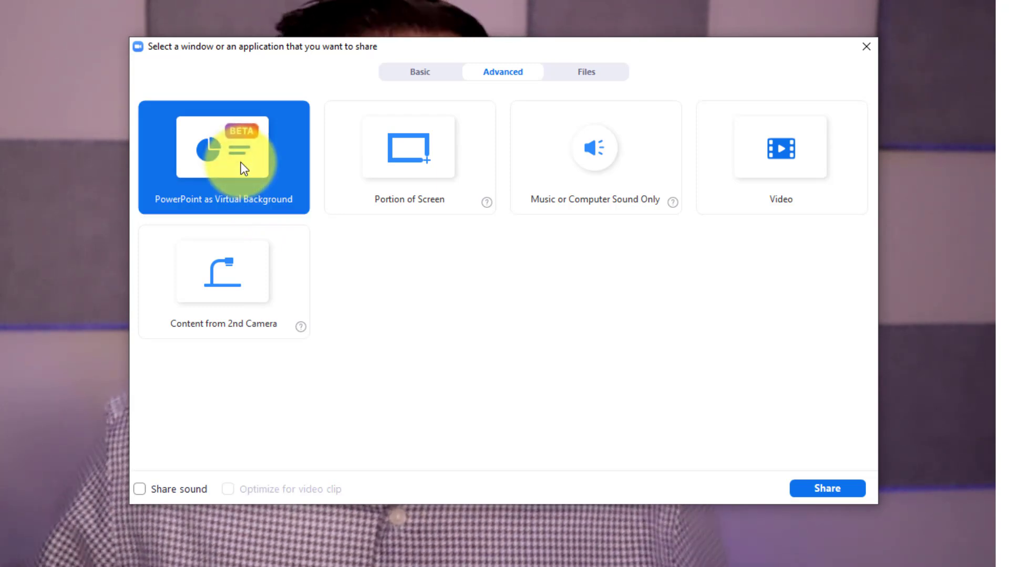
pyautogui.click(850, 489)
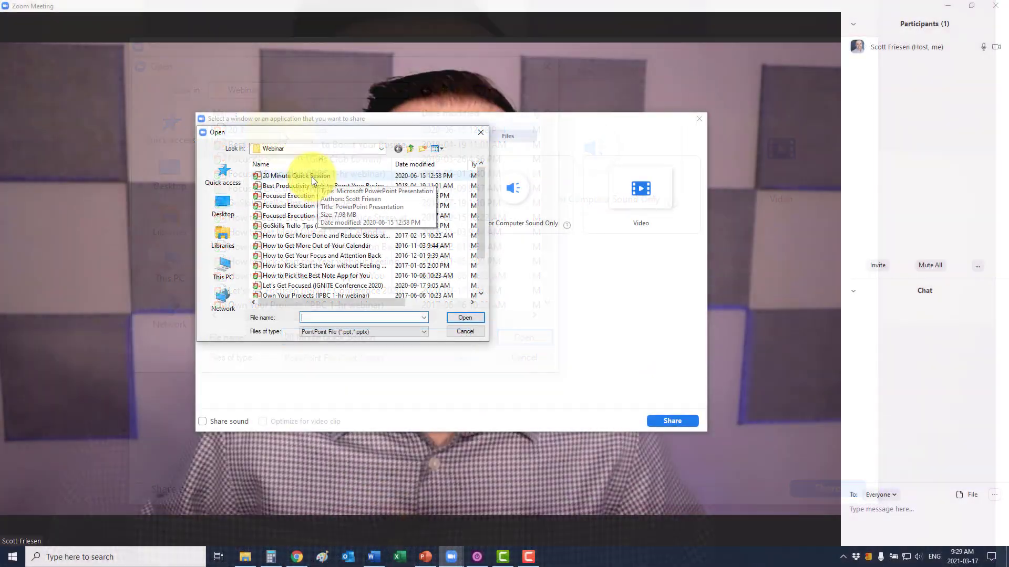
# Open the '20 Minute Quick Session' presentation from the Webinar folder as the background.
pyautogui.click(311, 177)
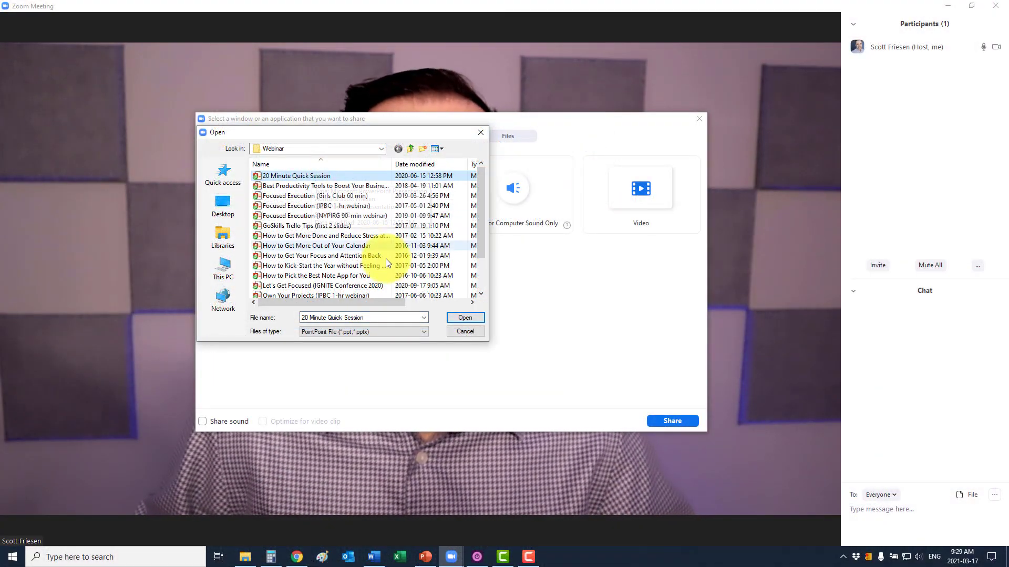
pyautogui.click(462, 317)
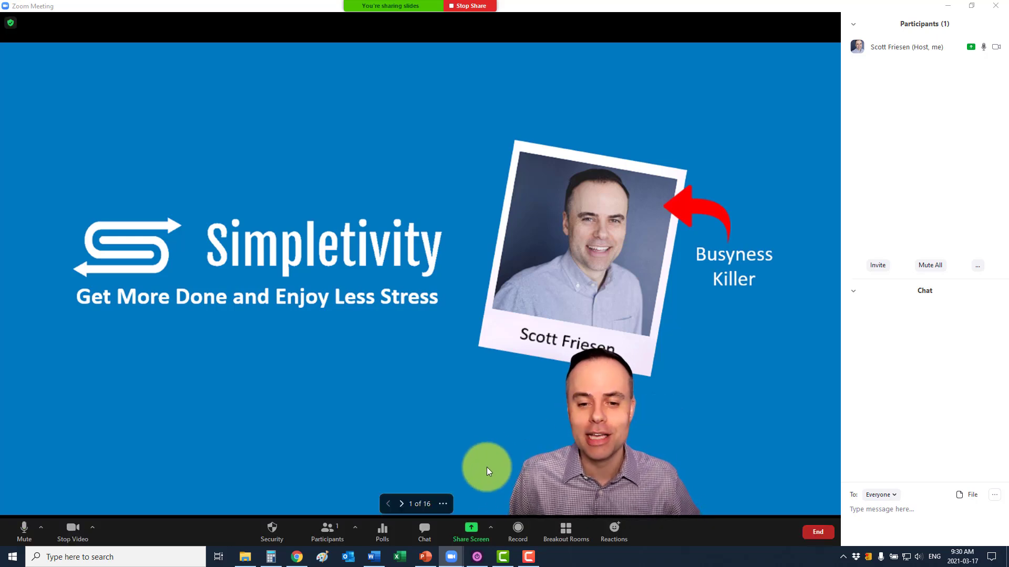
# Advance to slide 3, shrink the presenter video into the bottom-left corner, then go to slide 4.
pyautogui.click(403, 504)
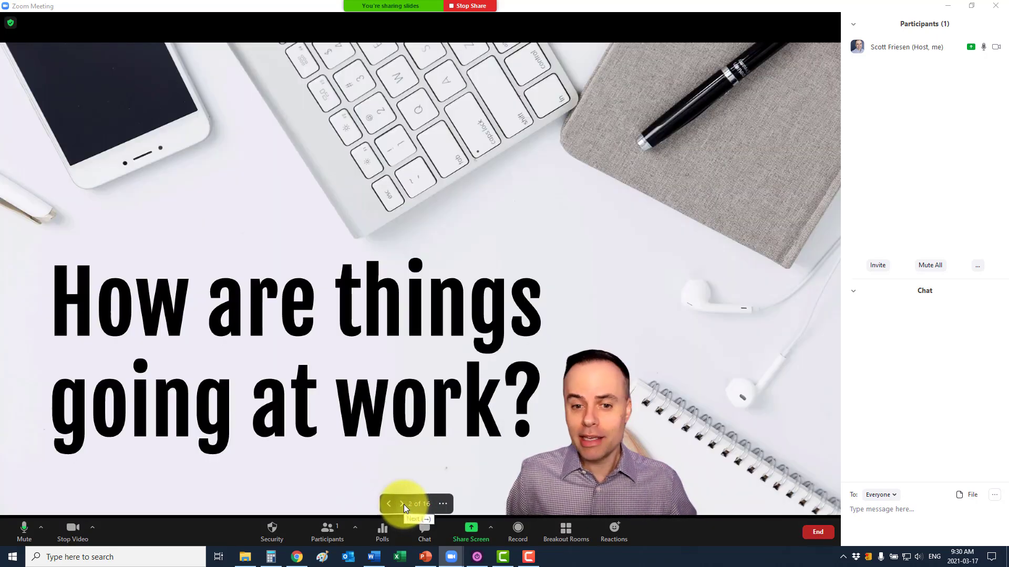
pyautogui.click(402, 504)
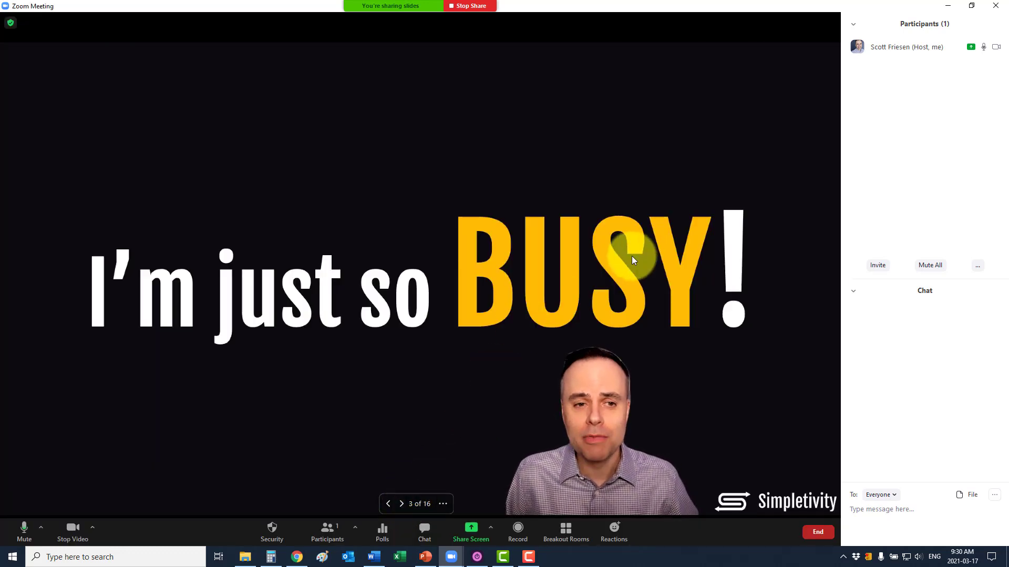
pyautogui.click(594, 420)
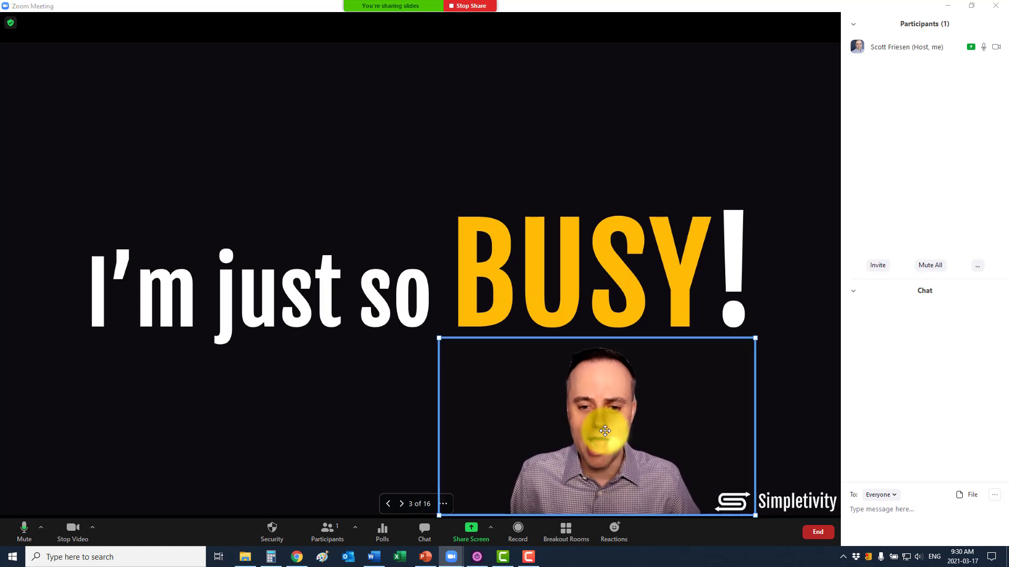
pyautogui.moveTo(637, 446); pyautogui.dragTo(228, 142)
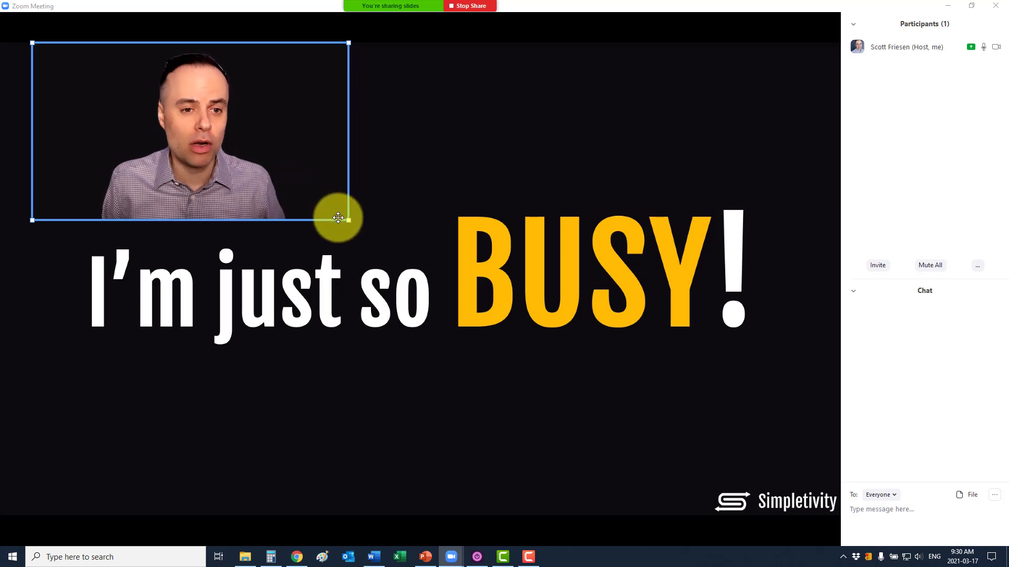
pyautogui.moveTo(348, 219); pyautogui.dragTo(198, 135)
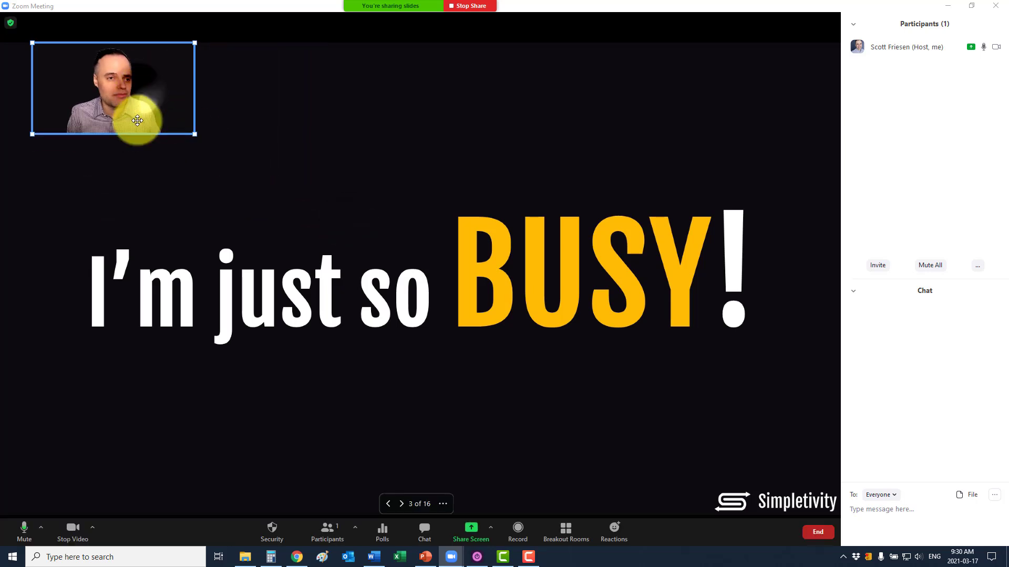
pyautogui.moveTo(135, 118); pyautogui.dragTo(125, 468)
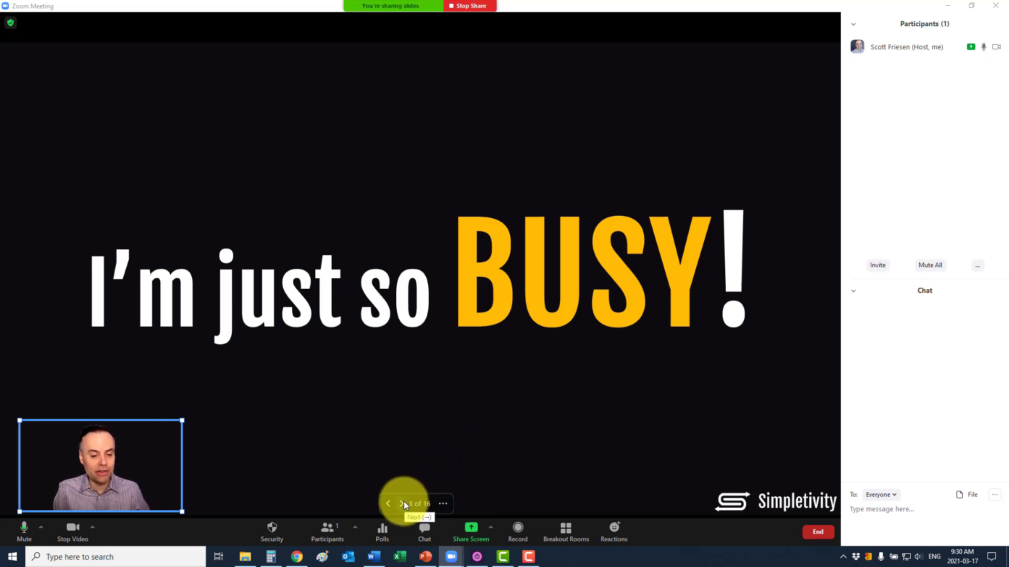
pyautogui.click(403, 504)
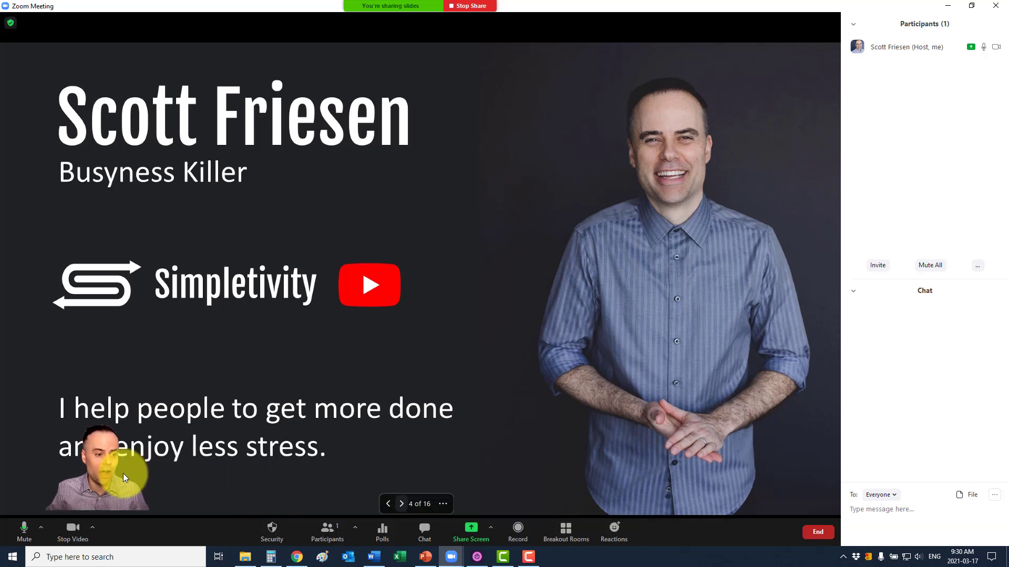
# Choose Split Video from PowerPoint in the slide controls' extra options, then advance to slide 5.
pyautogui.click(444, 504)
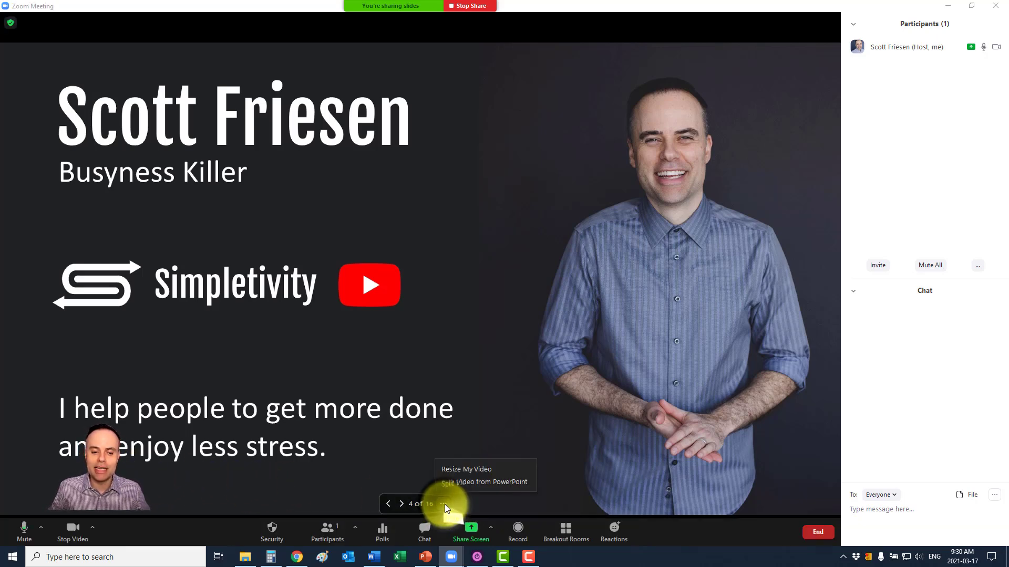
pyautogui.click(477, 484)
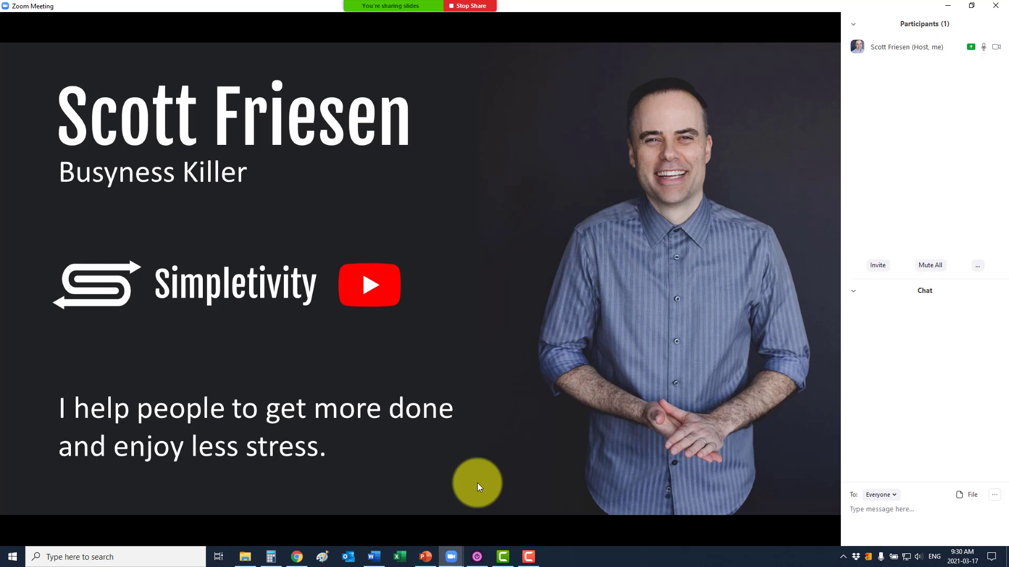
pyautogui.click(400, 503)
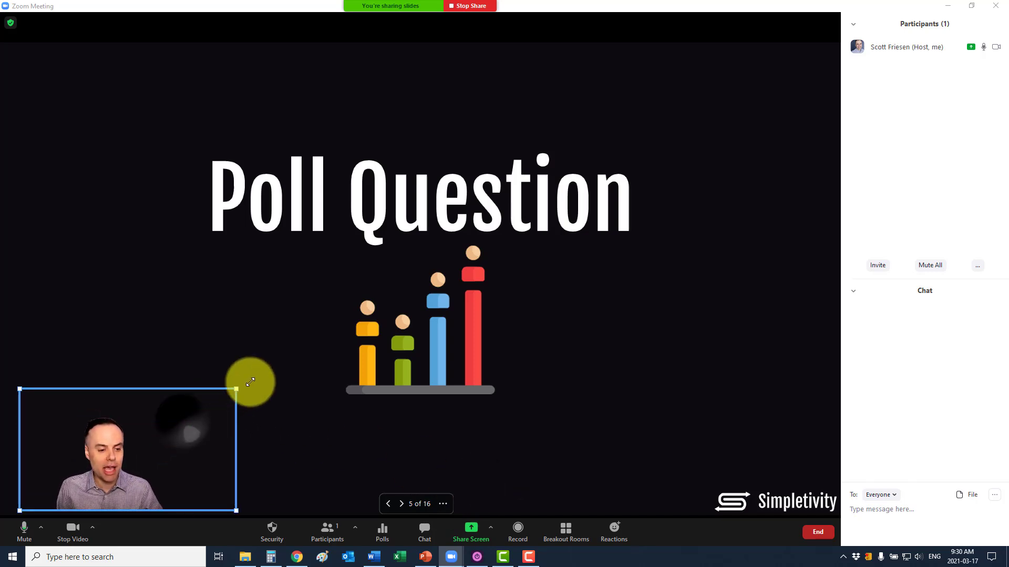
# Move the presenter video to the Poll Question slide's lower-right corner and shrink it.
pyautogui.moveTo(250, 382); pyautogui.dragTo(347, 321)
pyautogui.moveTo(228, 422)
pyautogui.mouseDown()
pyautogui.moveTo(225, 401)
pyautogui.moveTo(220, 431)
pyautogui.mouseUp()
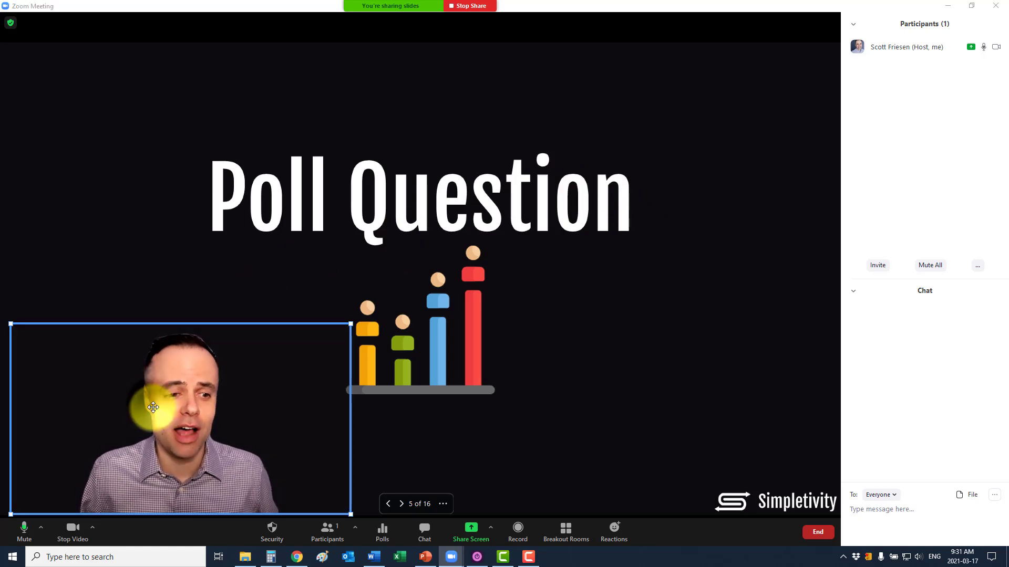
pyautogui.moveTo(169, 424); pyautogui.dragTo(689, 439)
pyautogui.moveTo(485, 331); pyautogui.dragTo(593, 399)
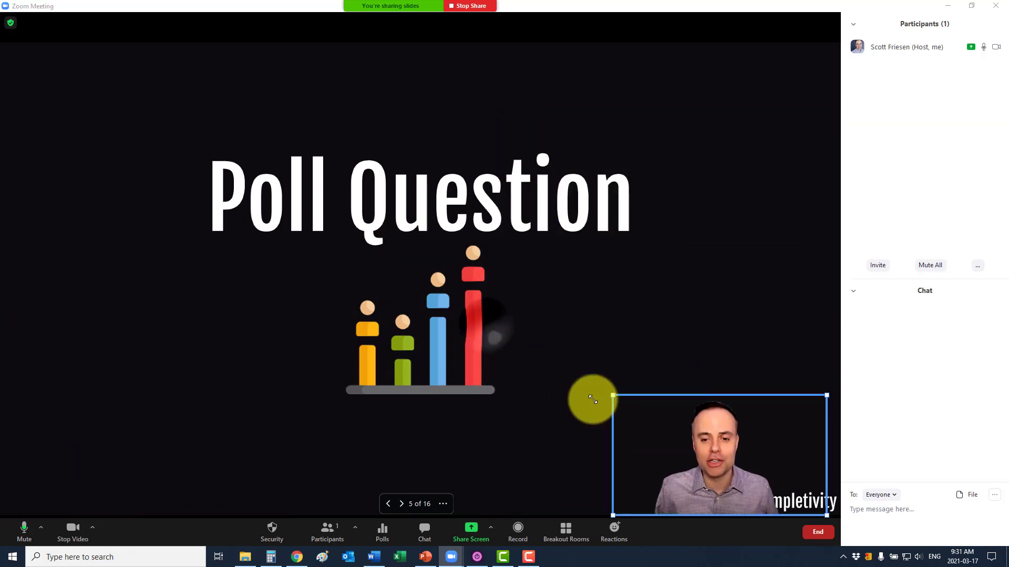